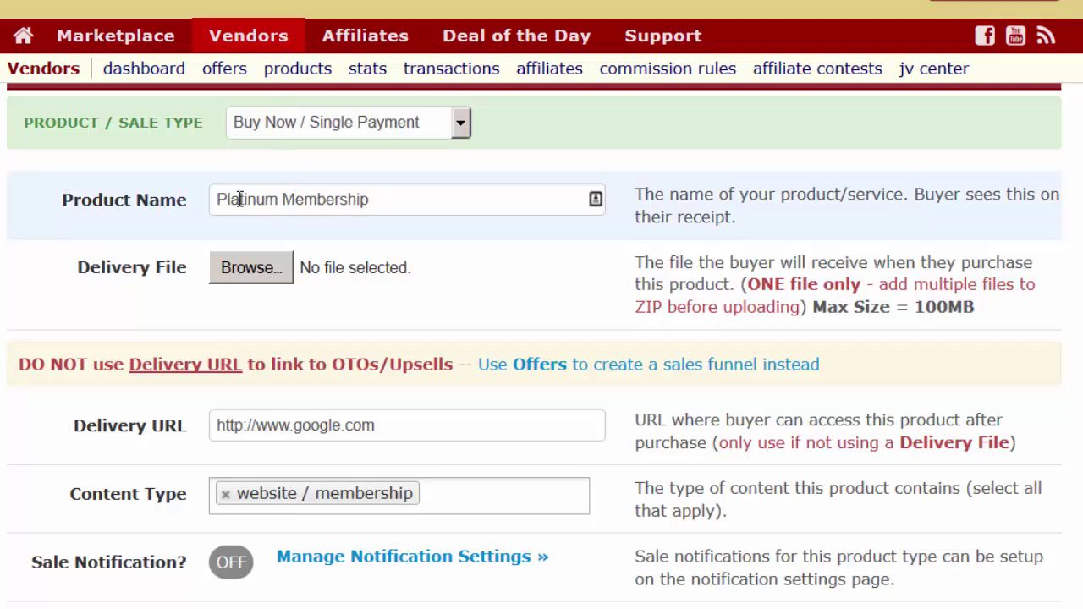
Set the Platinum Membership product's Advanced Integration membership software to Digital Access Pass.
left_click_drag(219, 199, 370, 169)
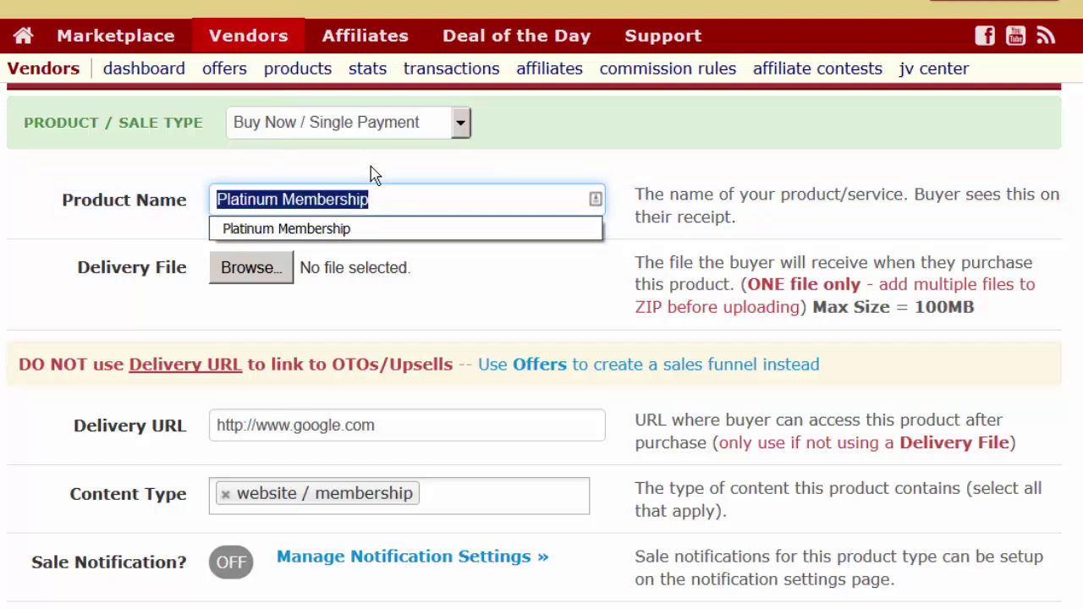
left_click(449, 179)
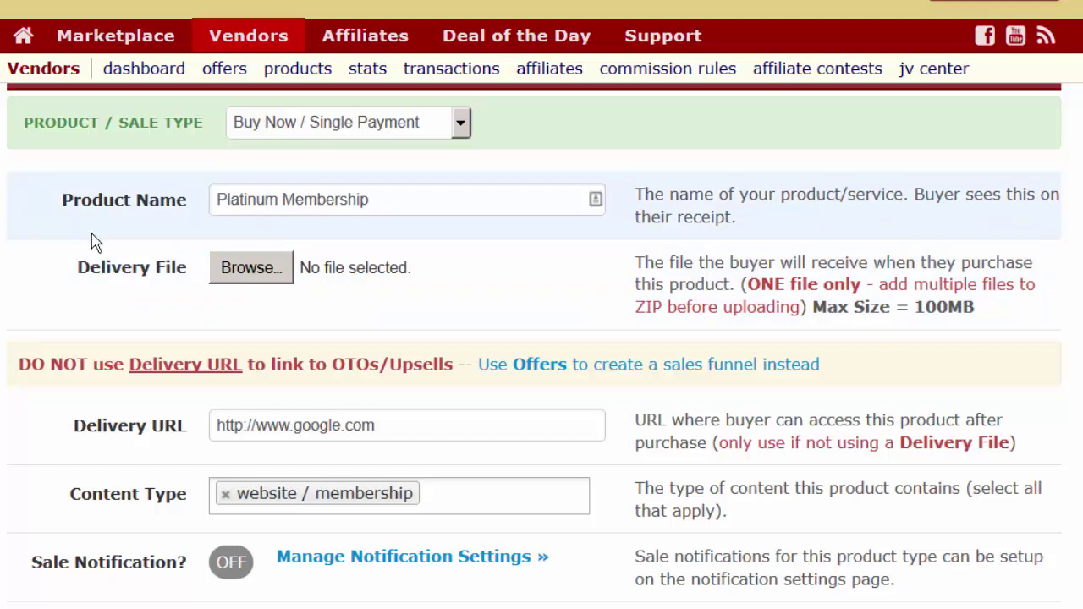
scroll(541, 347, "down", 15)
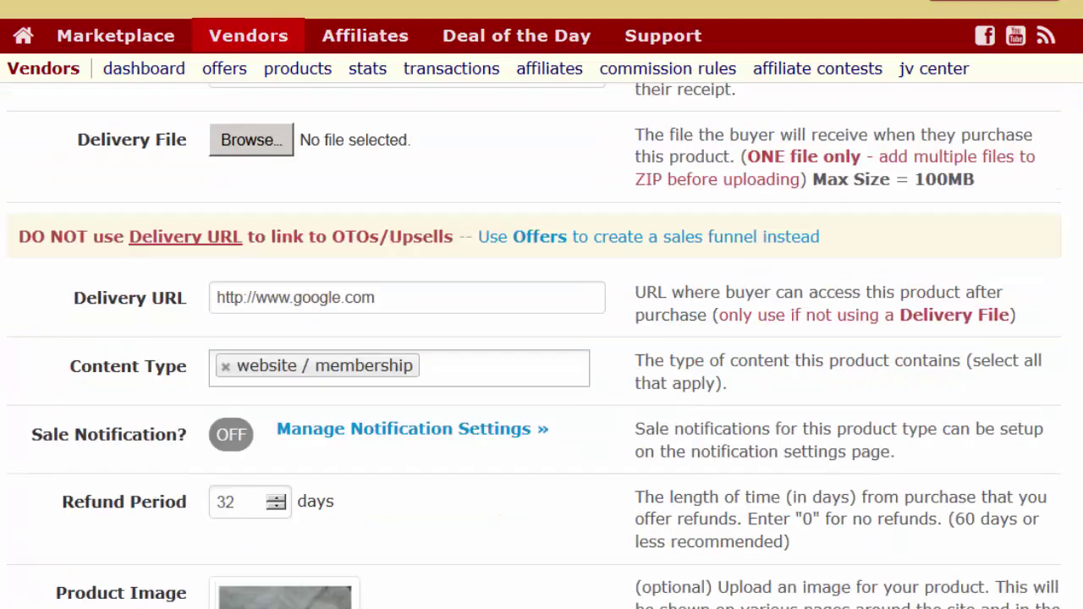
scroll(542, 347, "down", 10)
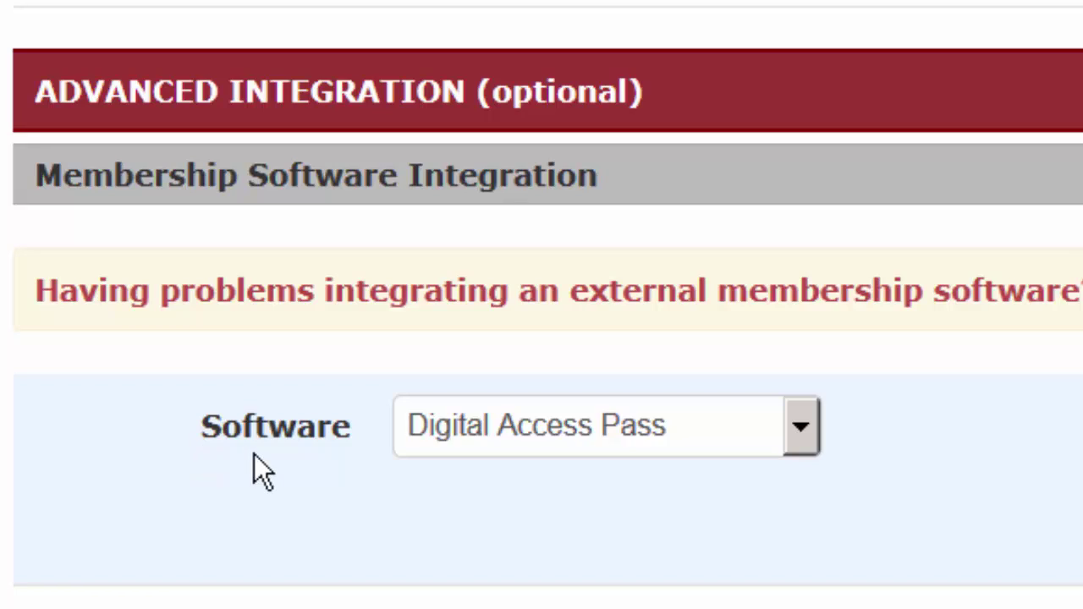
left_click(796, 445)
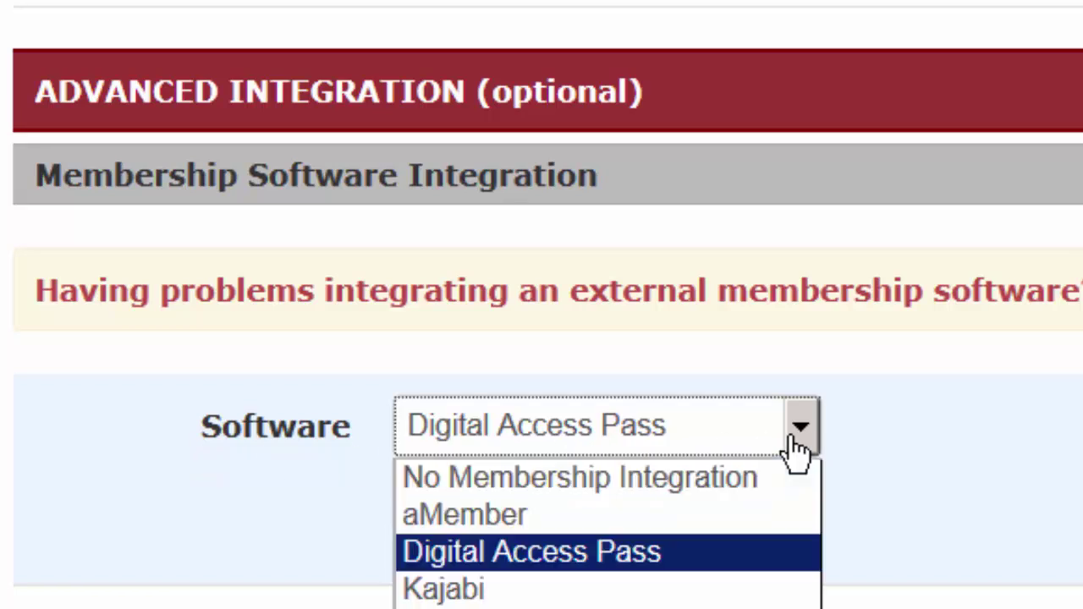
left_click(587, 575)
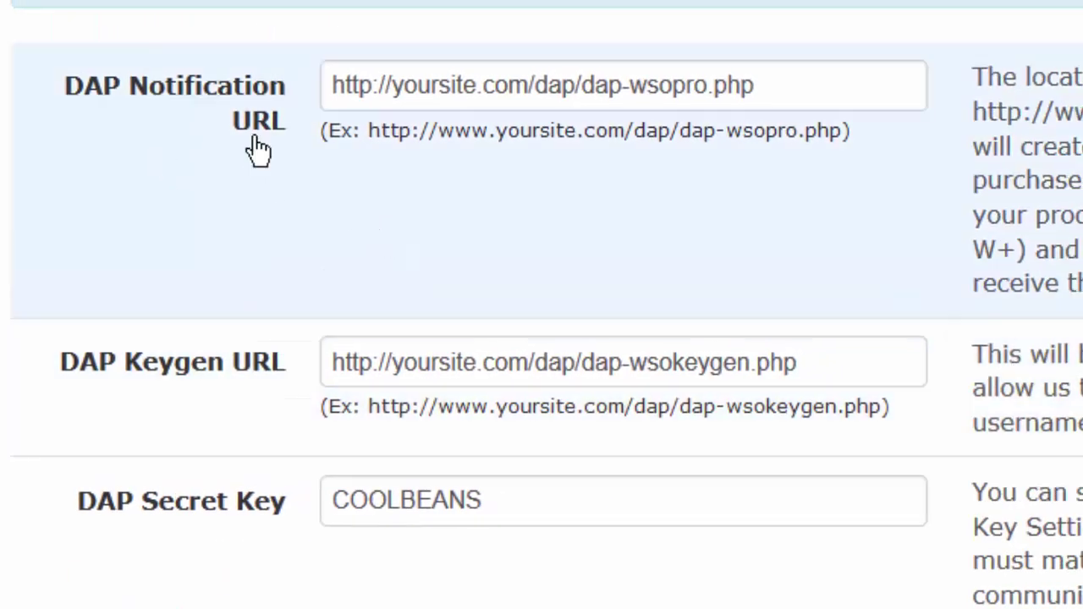
left_click_drag(793, 90, 280, 79)
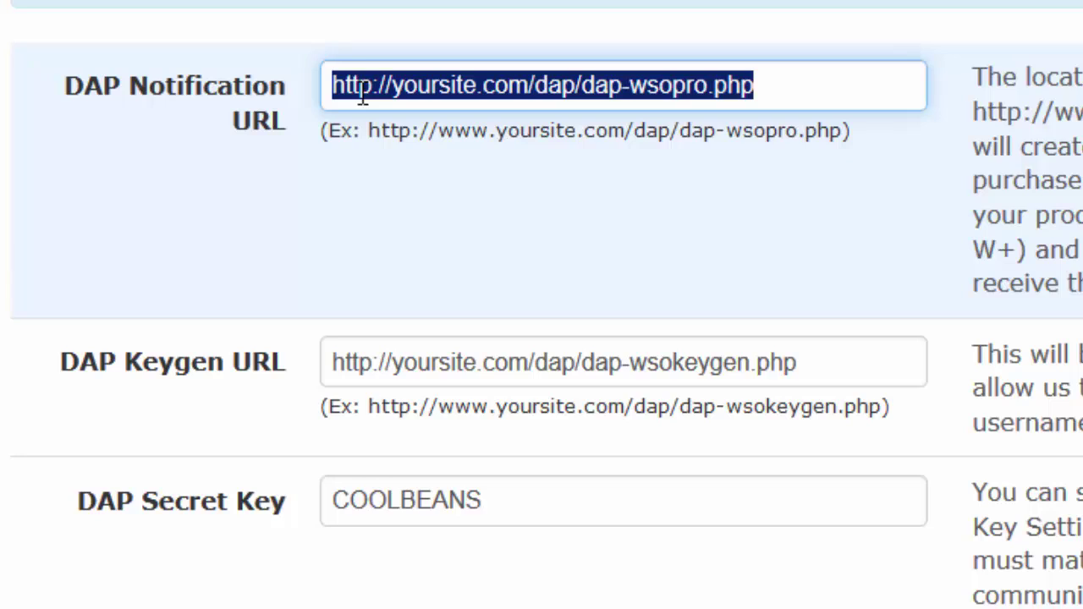
left_click(396, 85)
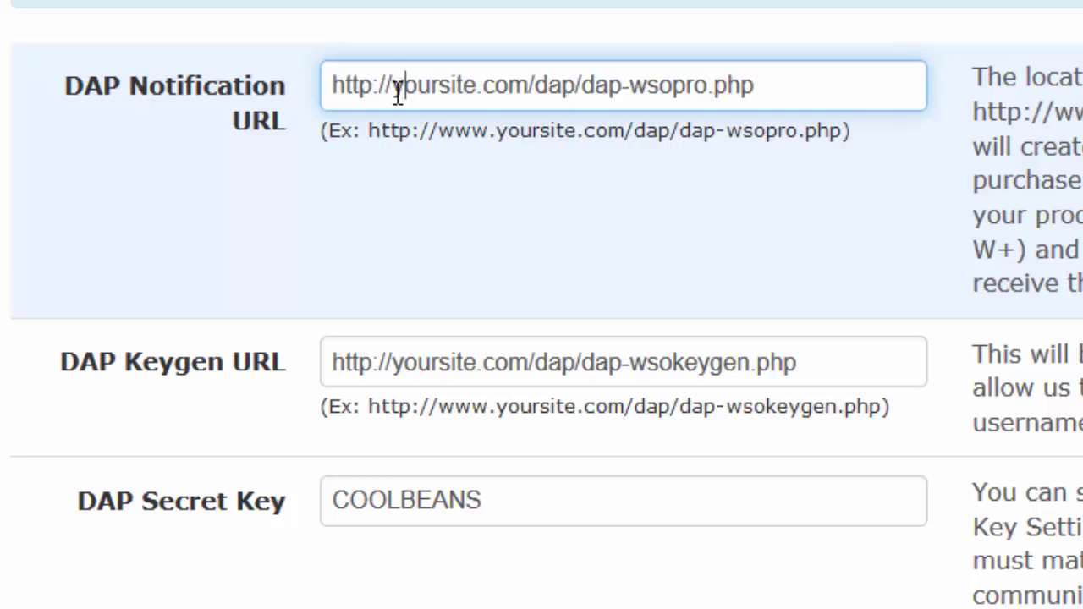
left_click_drag(396, 84, 534, 88)
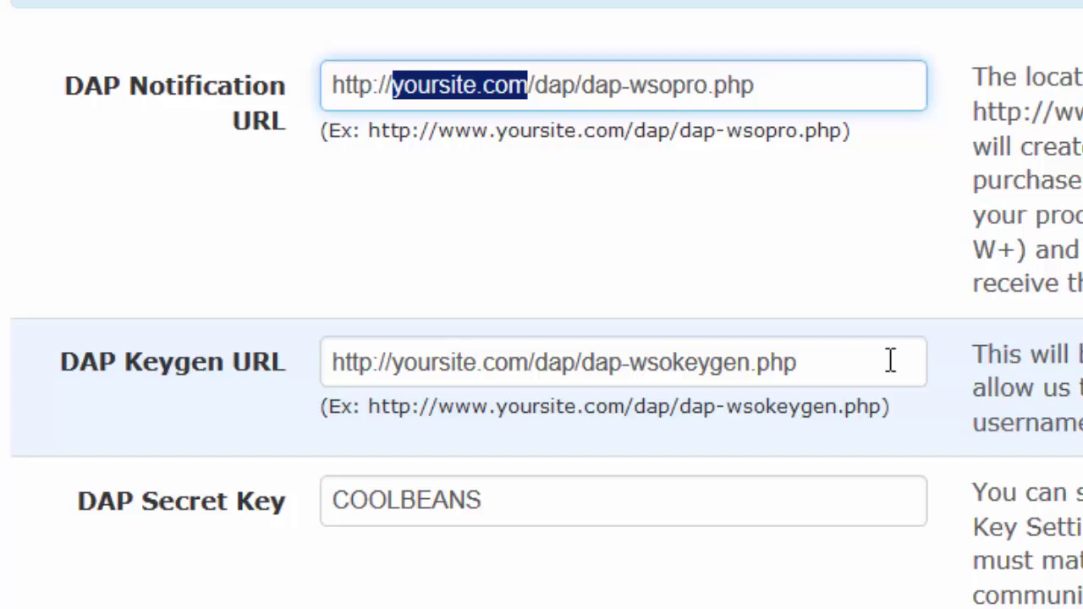
left_click_drag(889, 358, 225, 363)
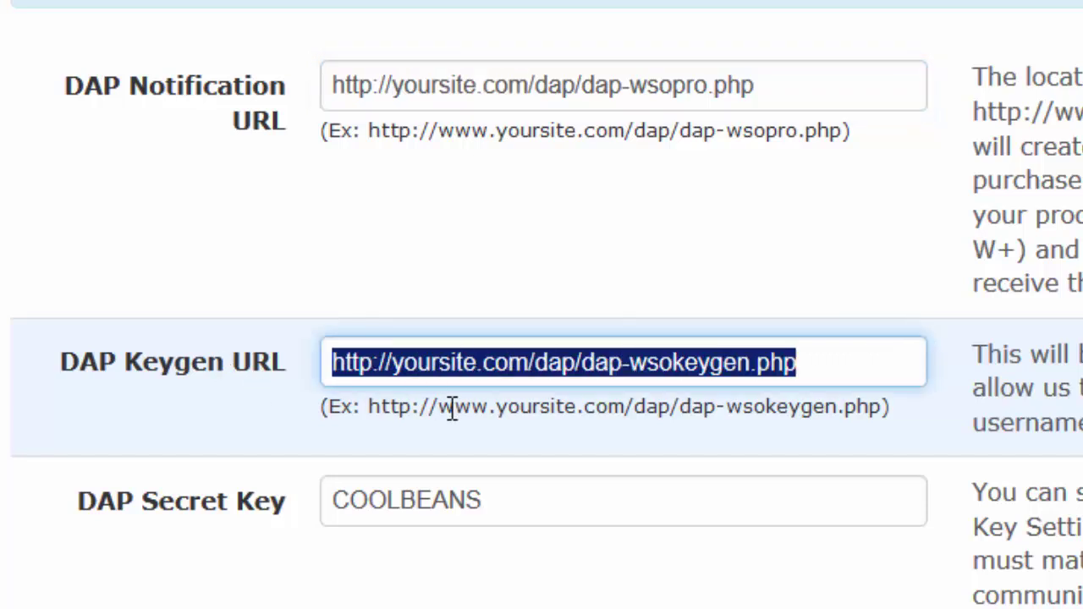
double_click(411, 364)
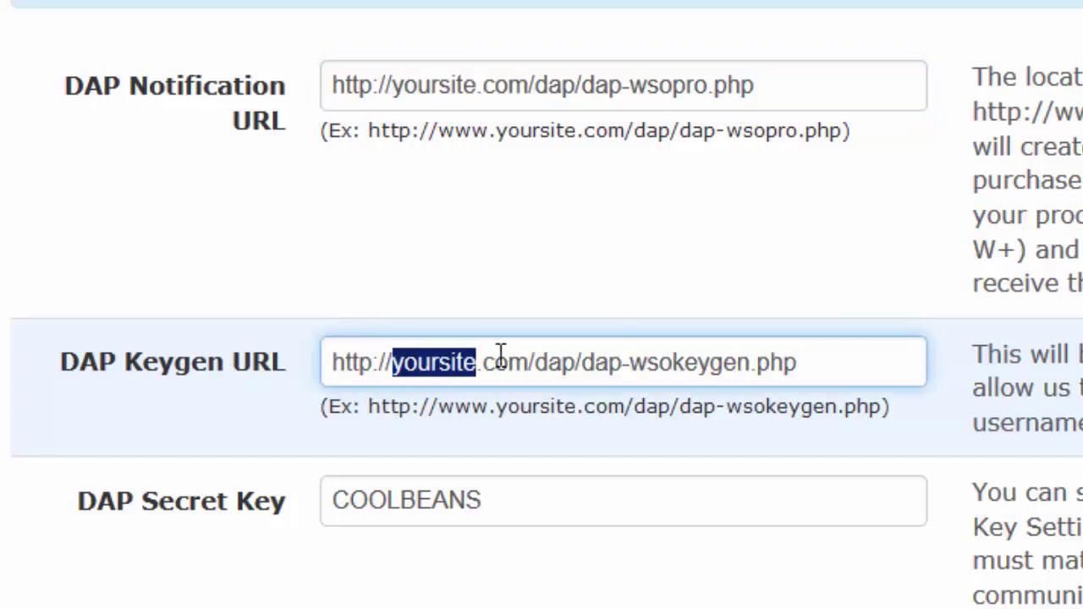
left_click_drag(522, 362, 391, 373)
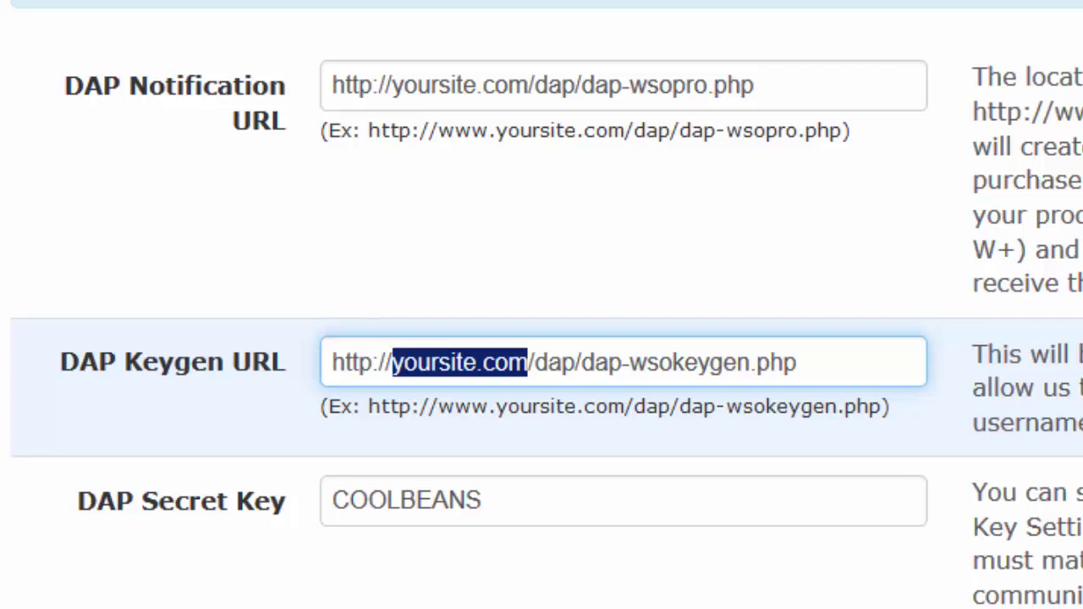
left_click_drag(833, 353, 221, 296)
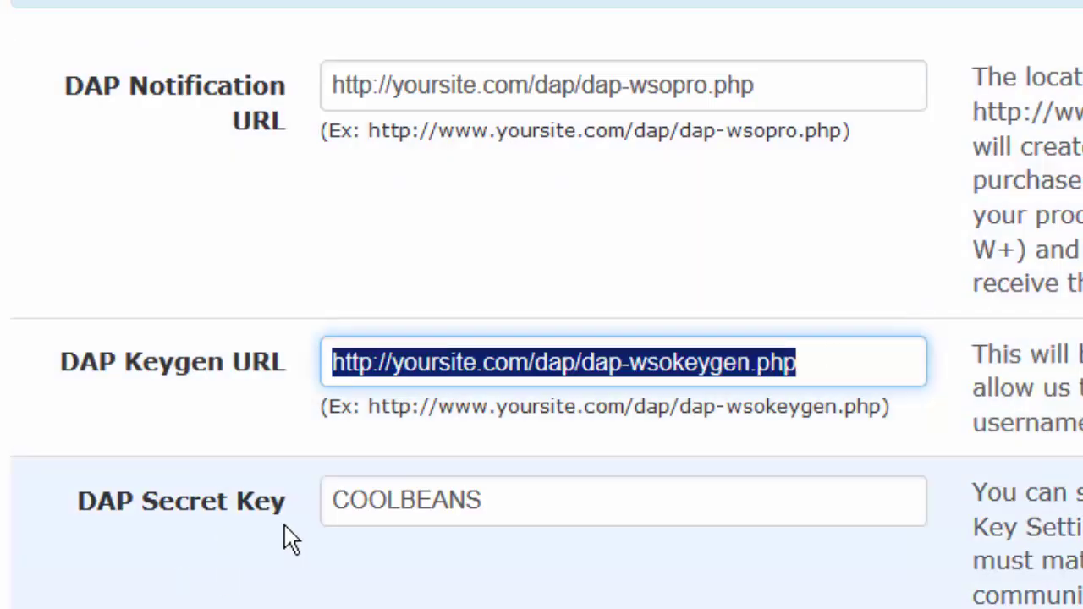
double_click(423, 499)
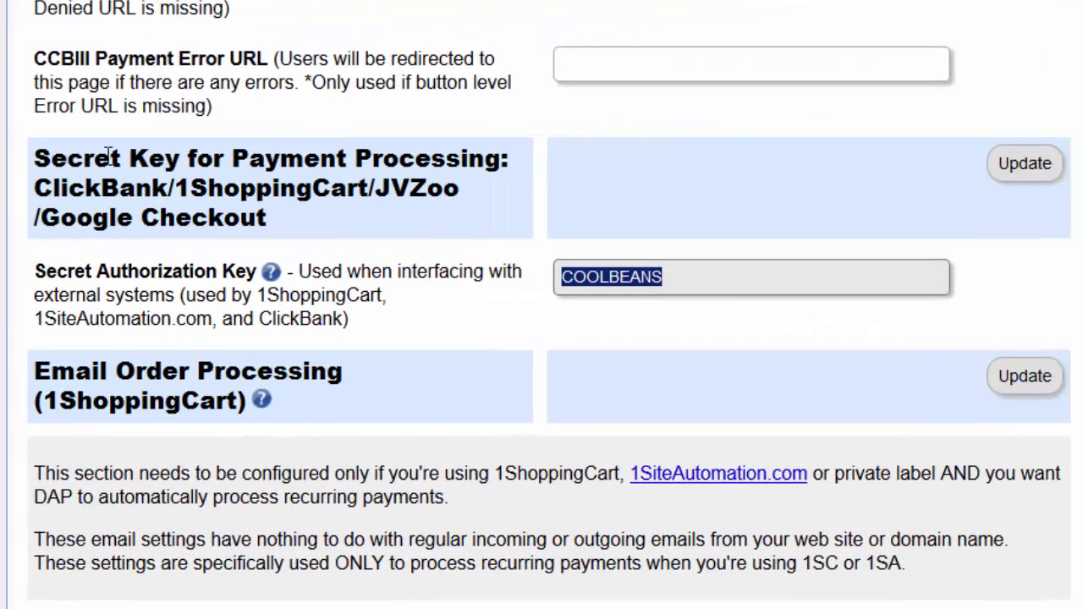
Check the help for DAP's Secret Authorization Key and scroll back up the page.
left_click(592, 271)
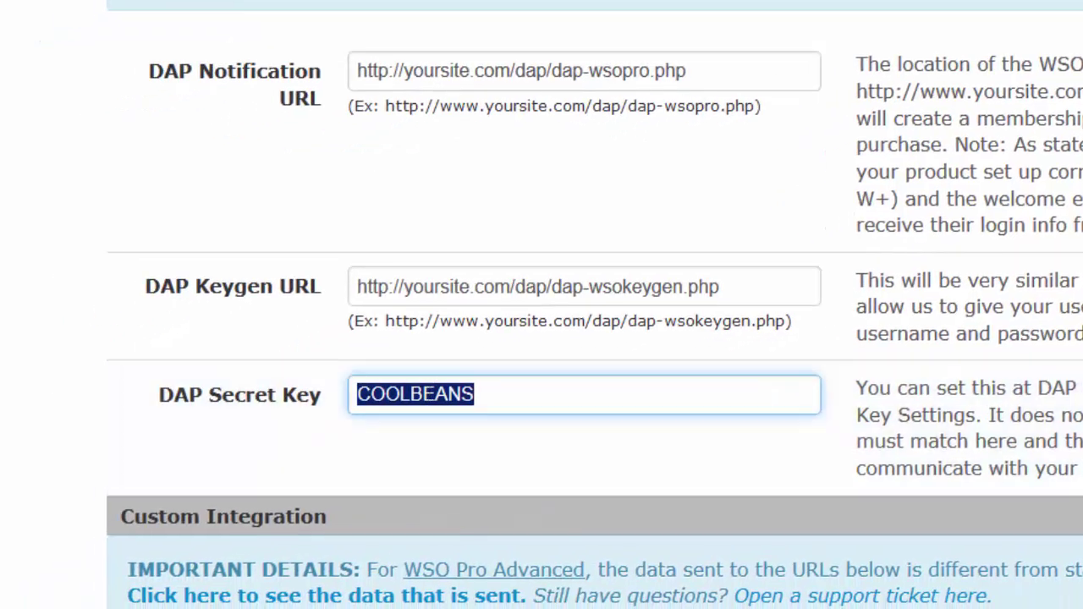
scroll(541, 339, "up", 15)
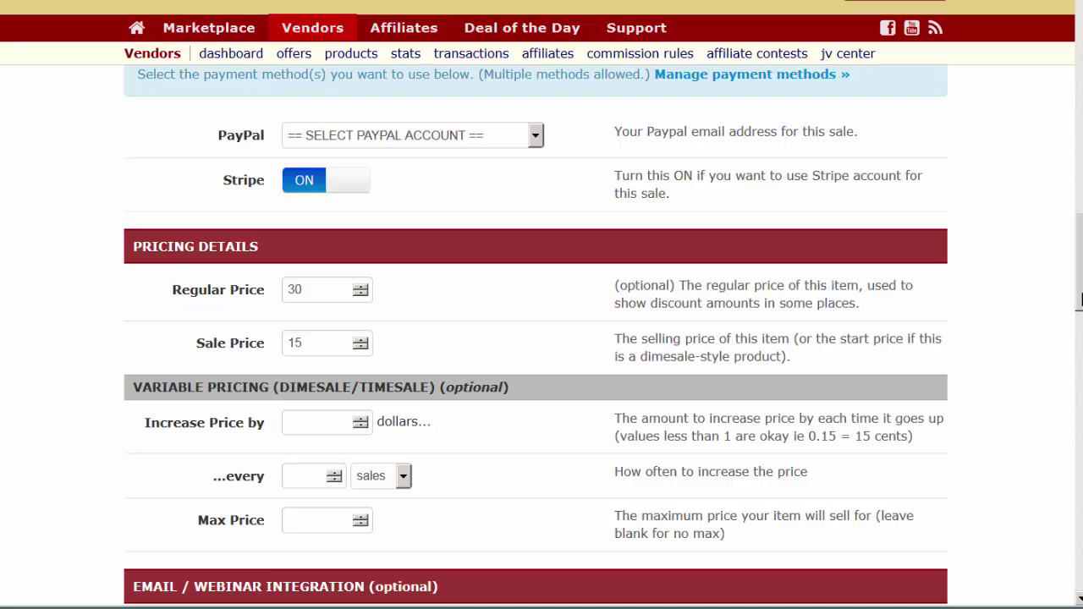
Check out the $15.00 Platinum Membership test purchase and scroll down its Thank You page.
left_click_drag(1080, 298, 1081, 37)
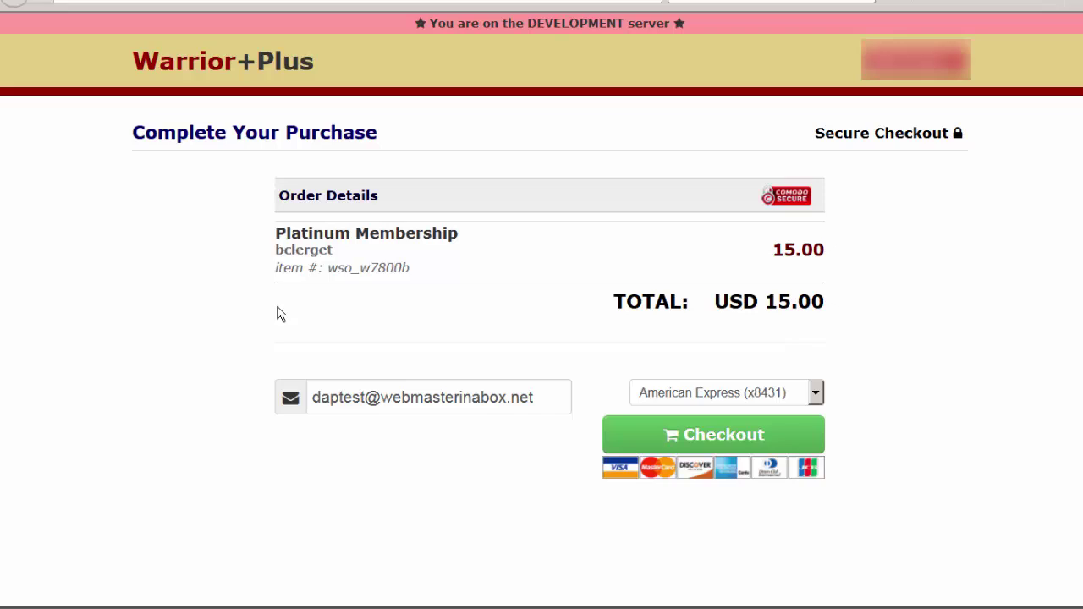
left_click(619, 425)
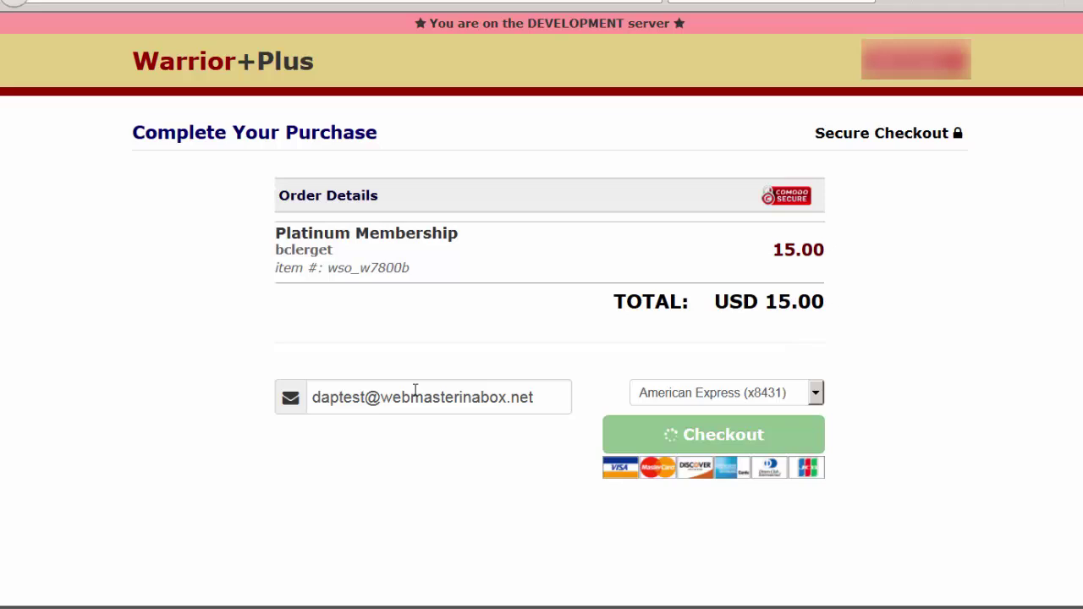
scroll(242, 412, "down", 2)
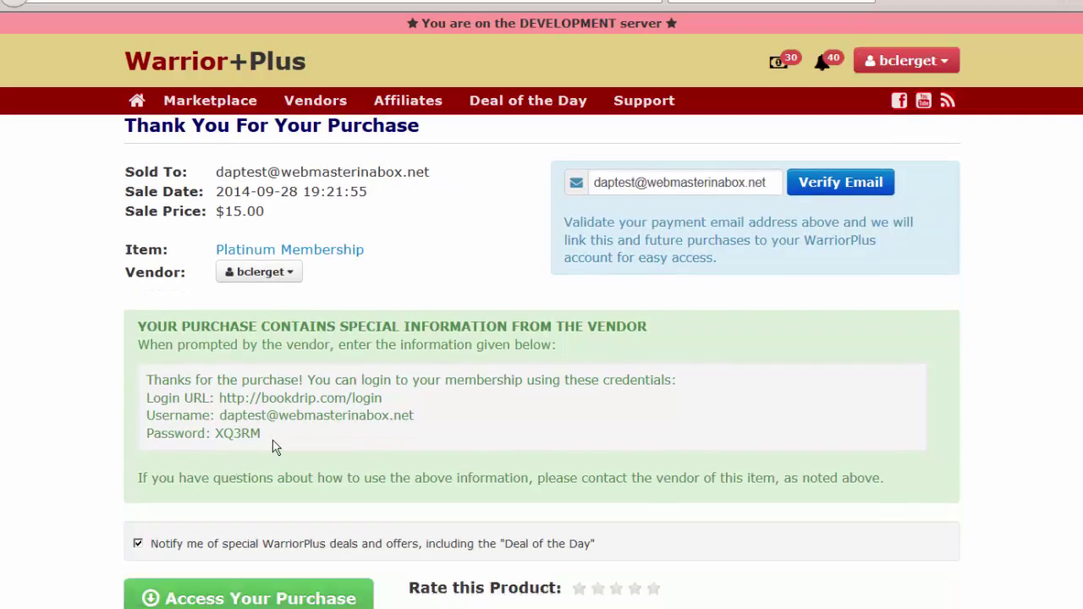
Highlight the Login URL, Username and Password lines on the Thank You page.
left_click_drag(274, 447, 146, 400)
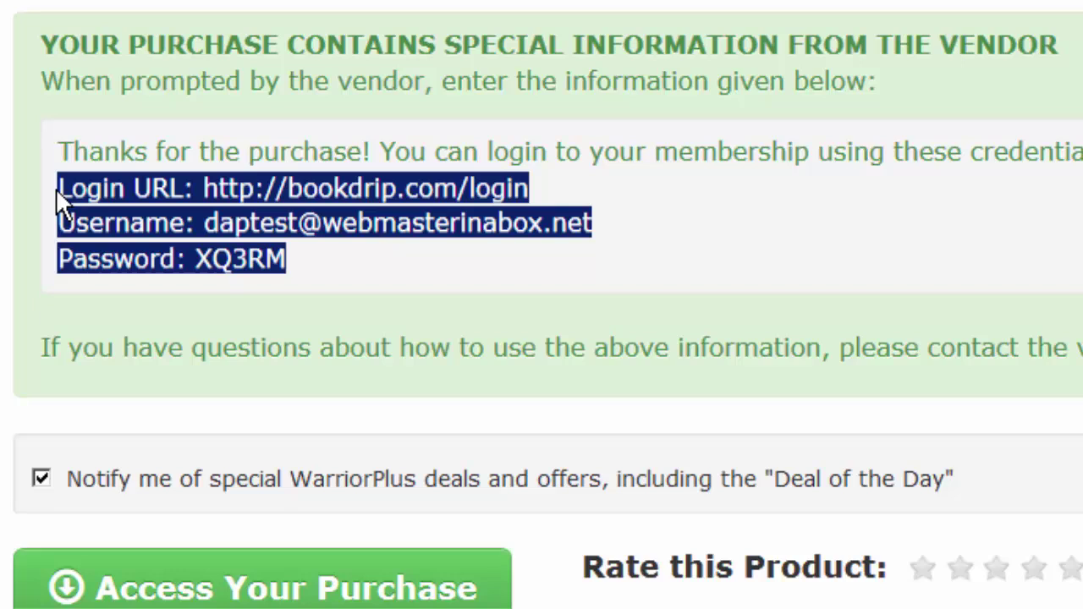
left_click(363, 212)
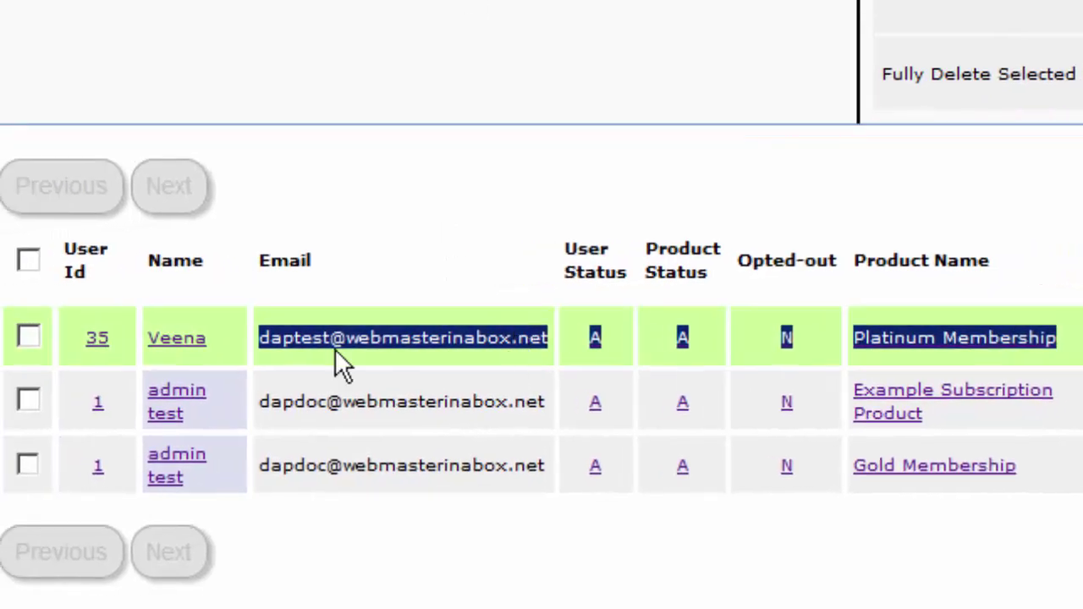
Deselect the new Platinum Membership member's row in DAP's user list.
left_click(361, 361)
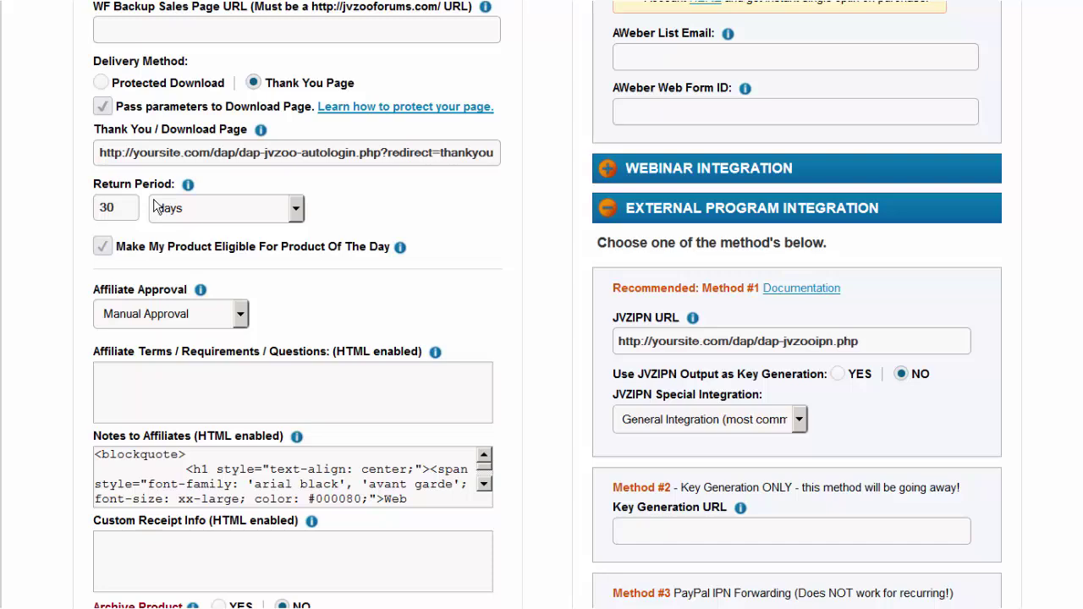
mouse_move(127, 81)
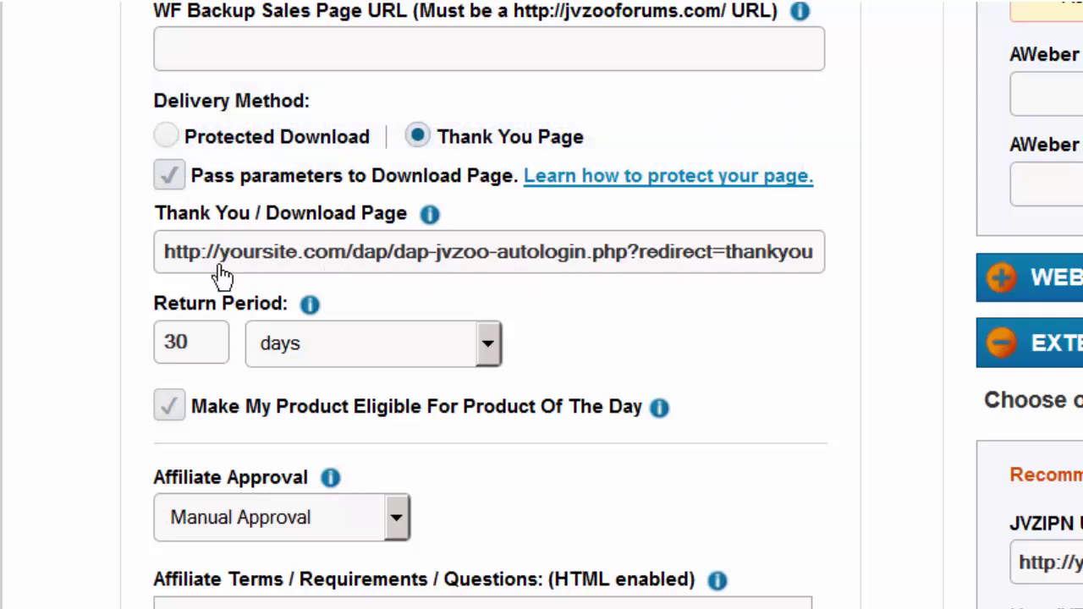
left_click_drag(633, 269, 812, 266)
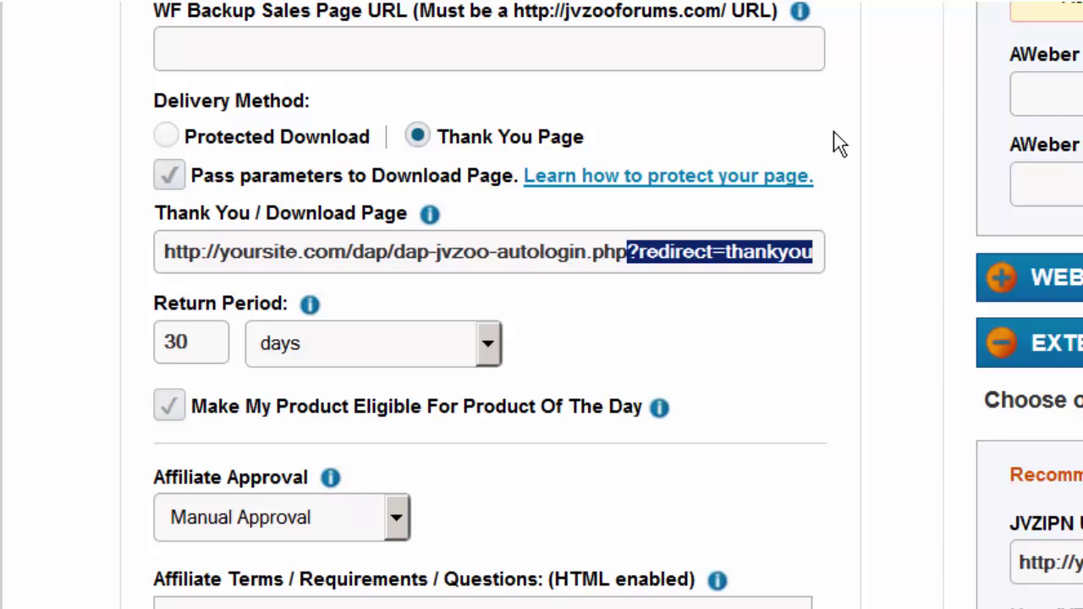
Add and then remove a slash before 'thankyou' in the Thank You URL, leaving it unchanged.
left_click(805, 259)
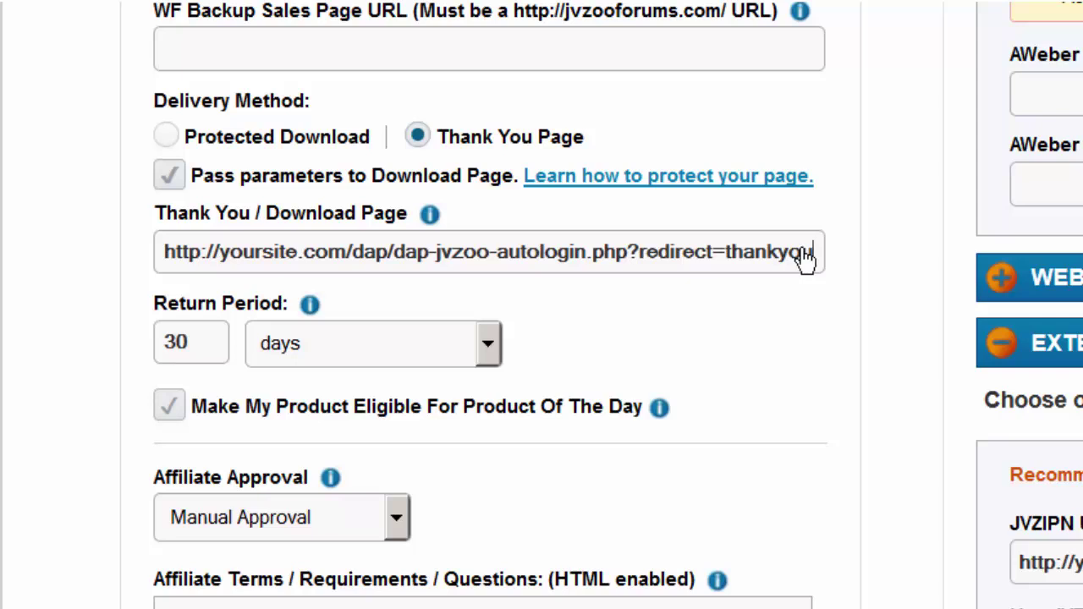
key("Left")
key("Left")
key("Left")
key("Left")
key("Left")
key("Left")
key("Left")
key("Left")
key("Left")
key("Right")
type("/")
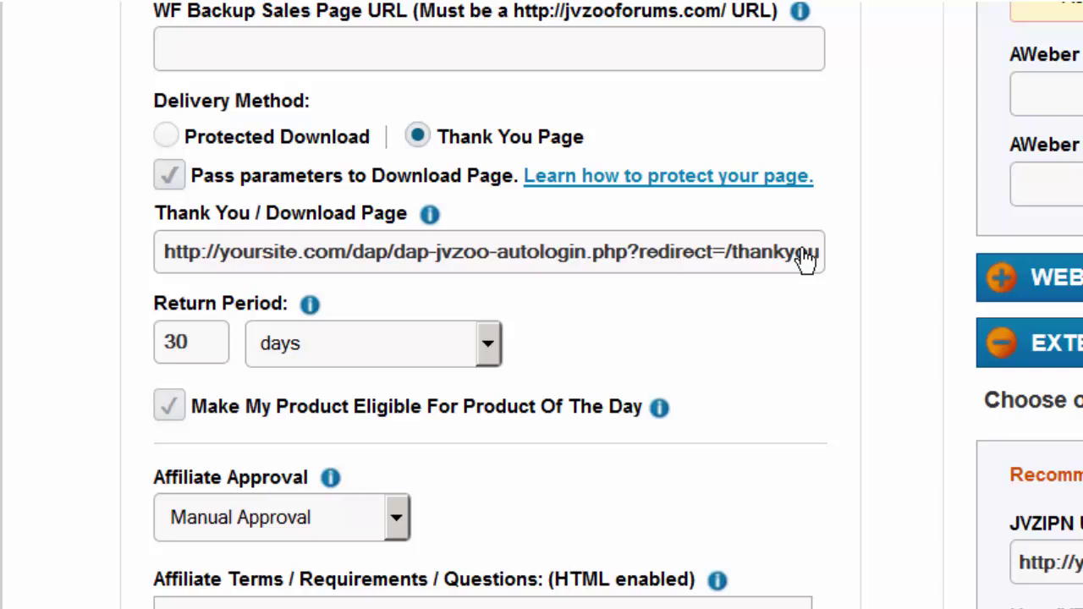
key("BackSpace")
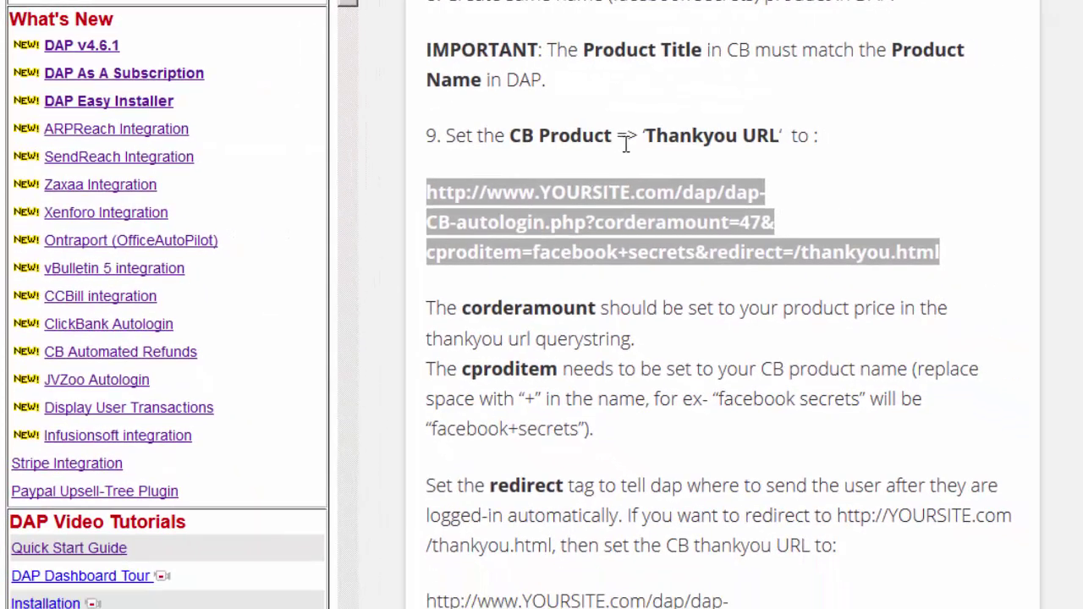
left_click(1002, 271)
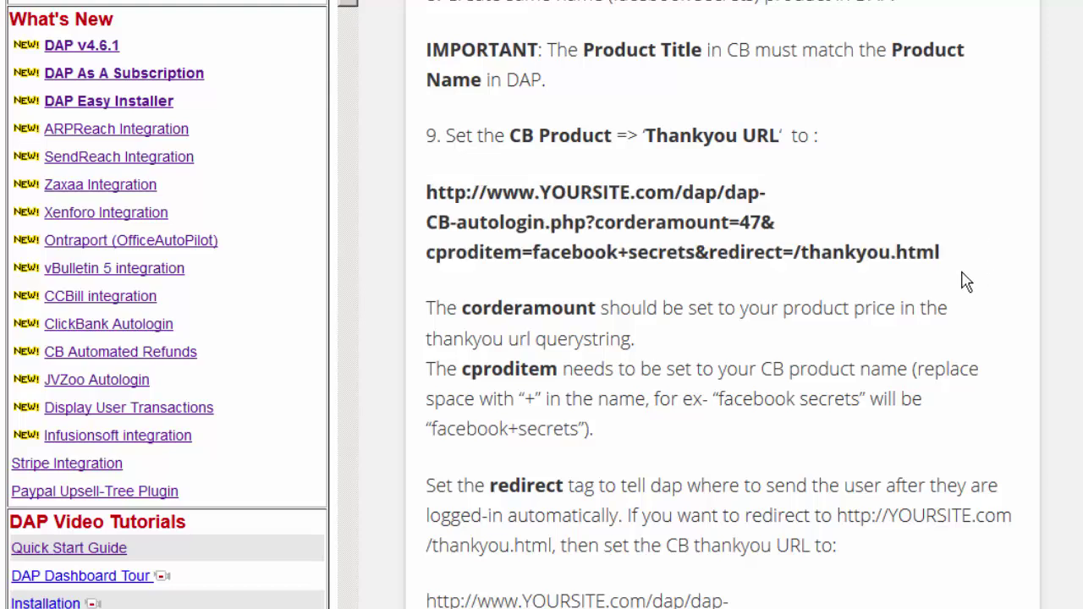
left_click_drag(965, 280, 427, 196)
left_click_drag(1016, 269, 708, 272)
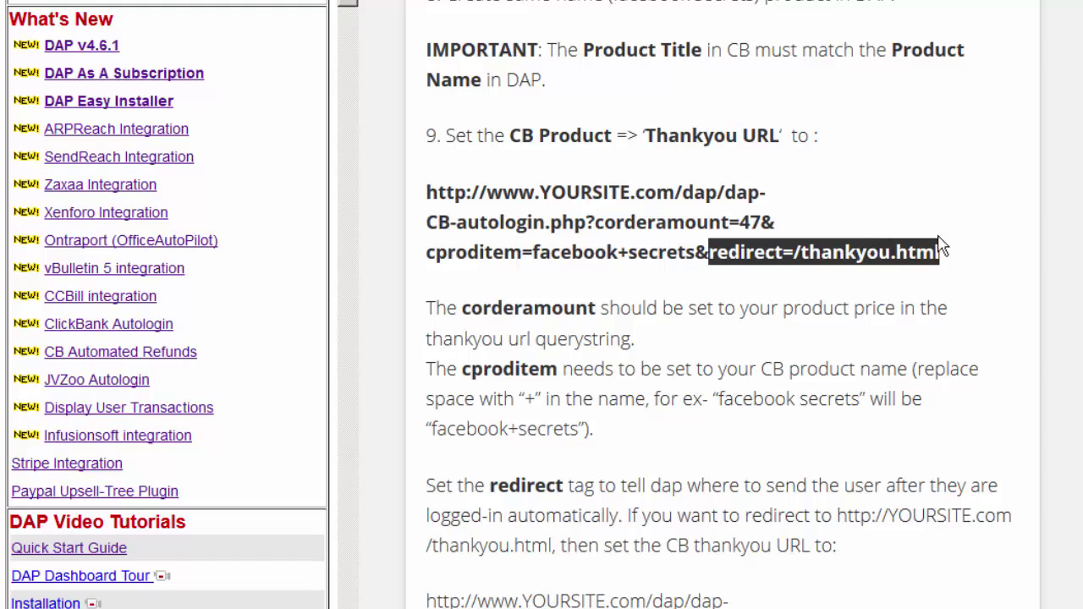